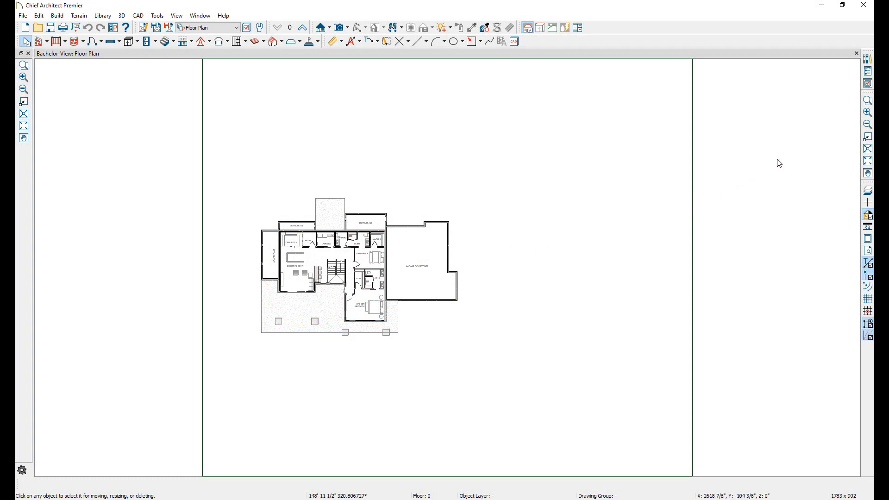
Step: Box-zoom around the house, zoom in 2x, then zoom back out to the whole basement plan
left_click(868, 102)
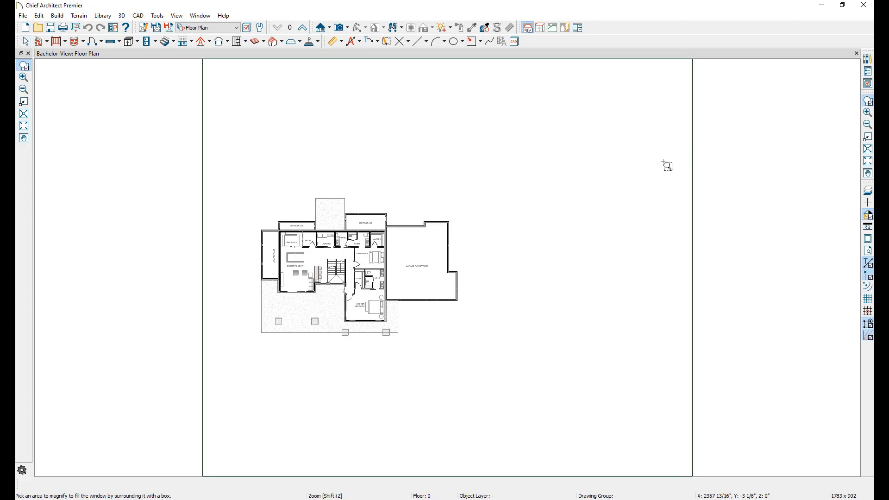
left_click_drag(252, 193, 471, 343)
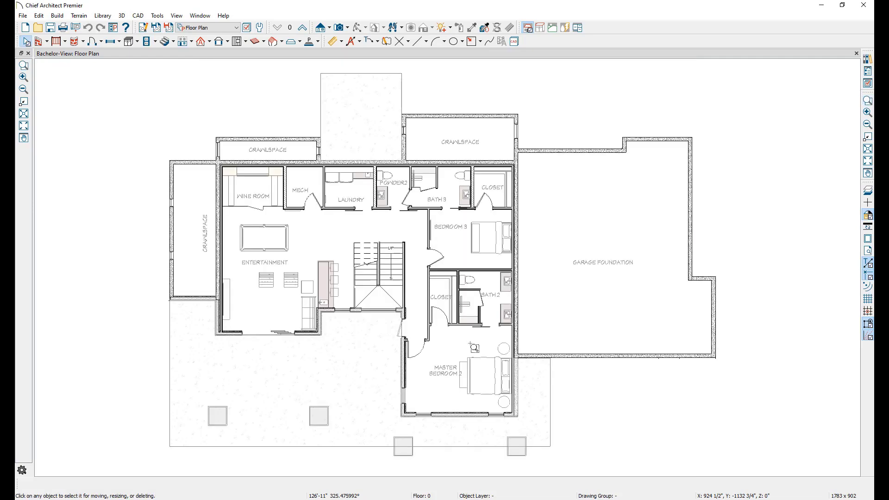
left_click(868, 114)
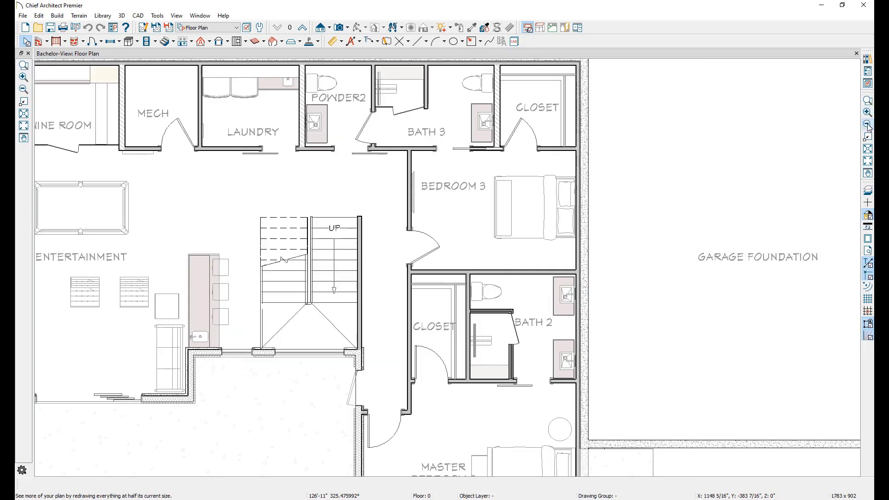
left_click(868, 125)
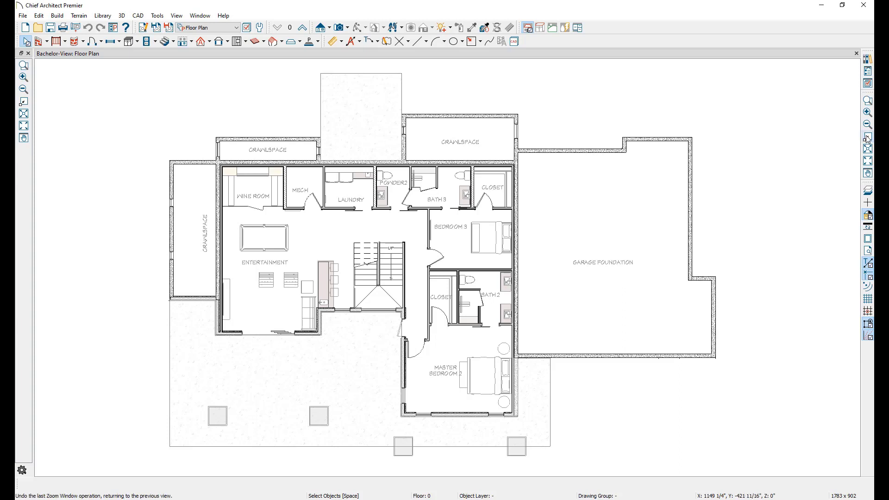
Step: Undo the zoom, fill the window with the whole plan, then fit the building only
left_click(867, 138)
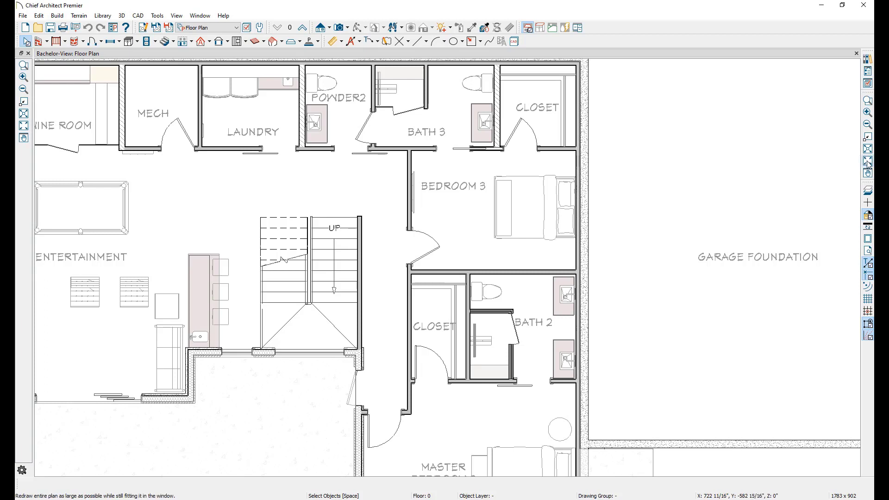
left_click(868, 162)
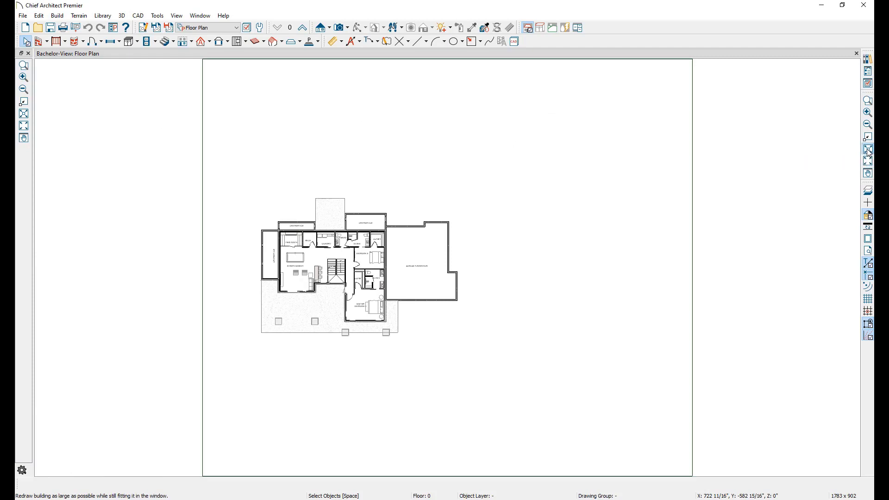
left_click(868, 150)
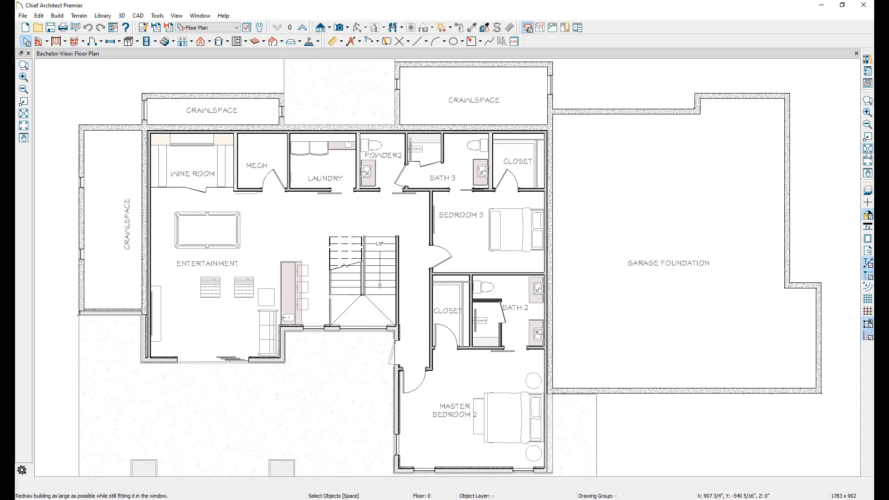
left_click(869, 174)
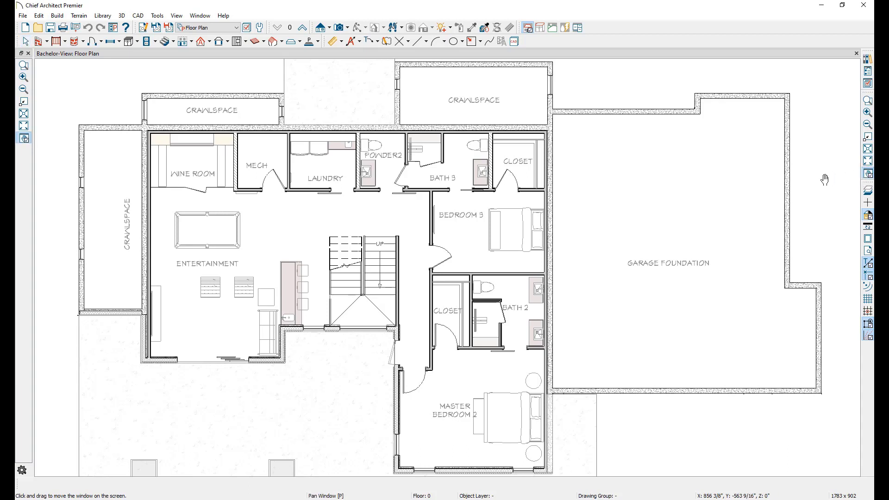
left_click_drag(824, 182, 649, 195)
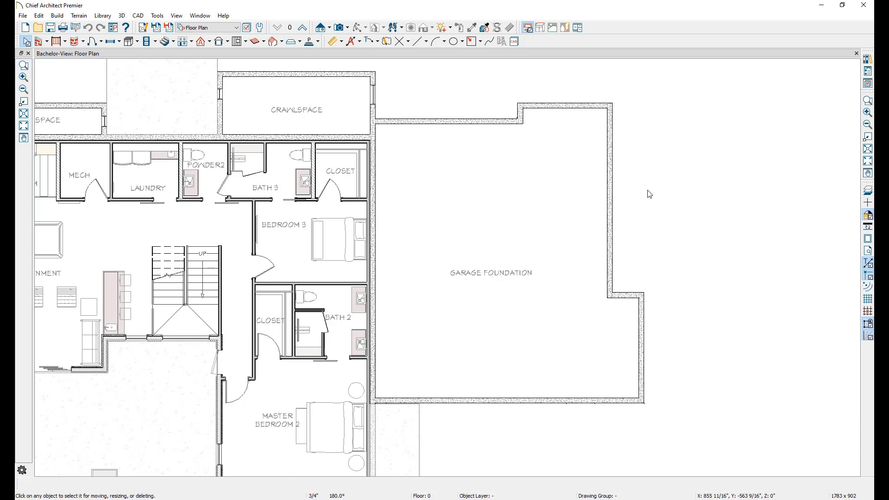
left_click(867, 175)
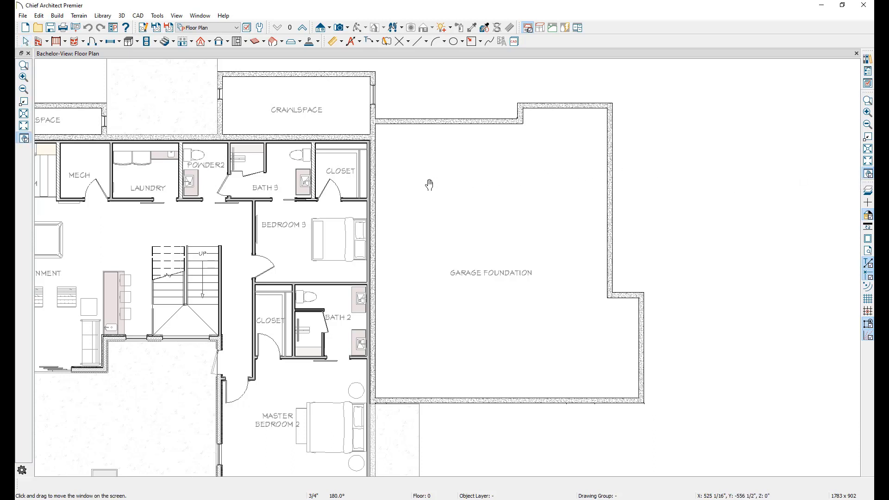
left_click_drag(432, 187, 607, 180)
key("Escape")
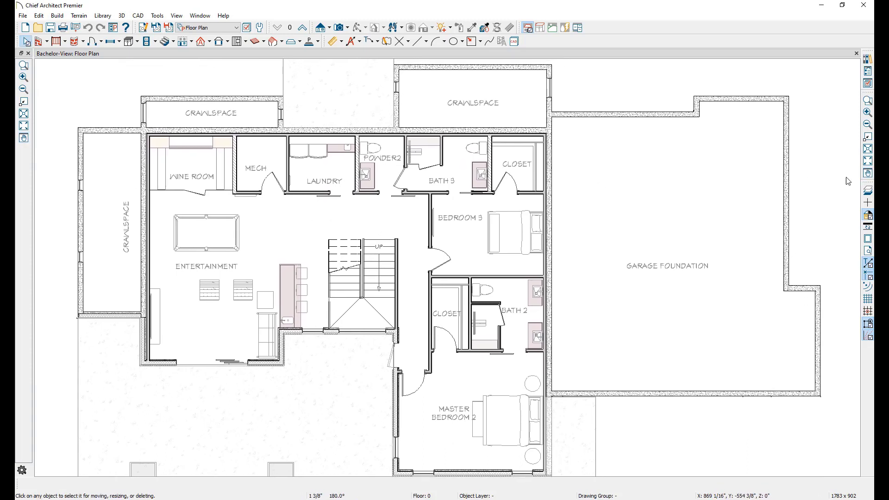
left_click(867, 175)
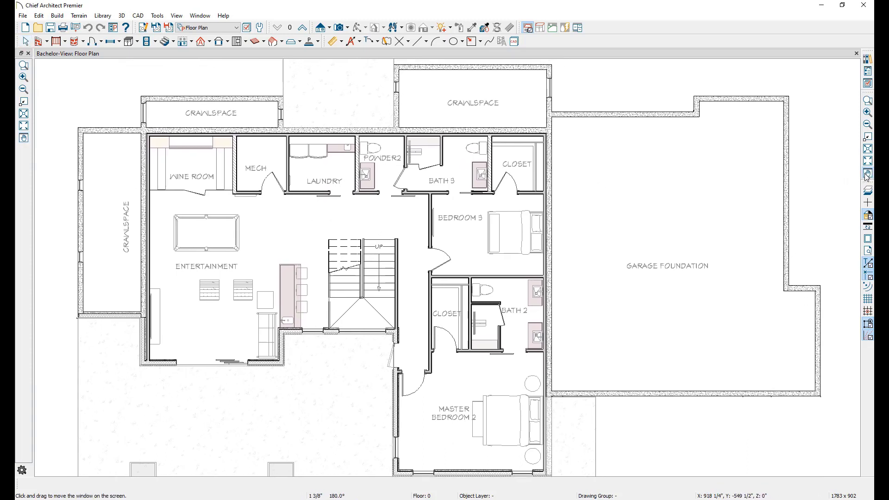
left_click_drag(804, 166, 750, 356)
left_click_drag(638, 360, 702, 195)
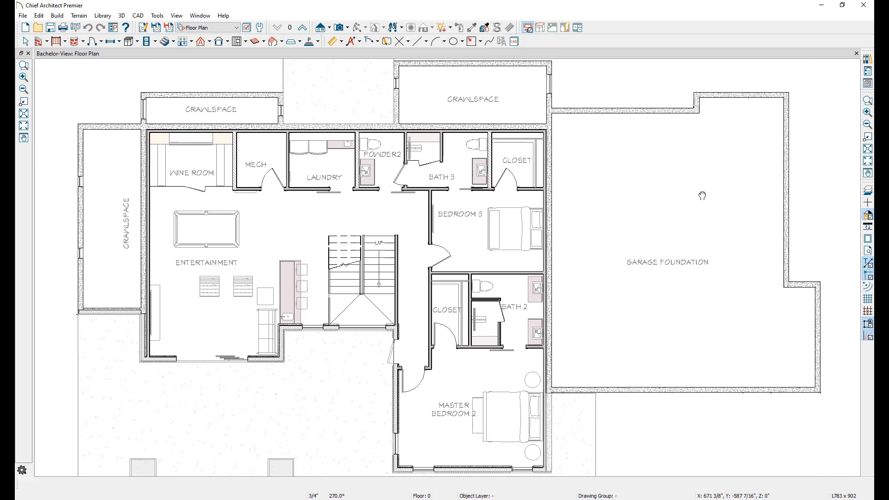
left_click(25, 41)
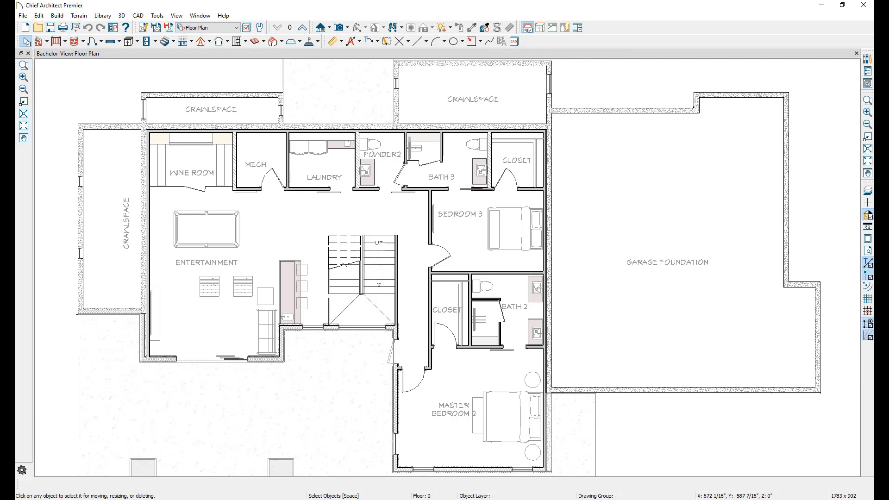
Step: Enable View > Scrollbars and nudge the horizontal and vertical scrollbars
left_click(177, 16)
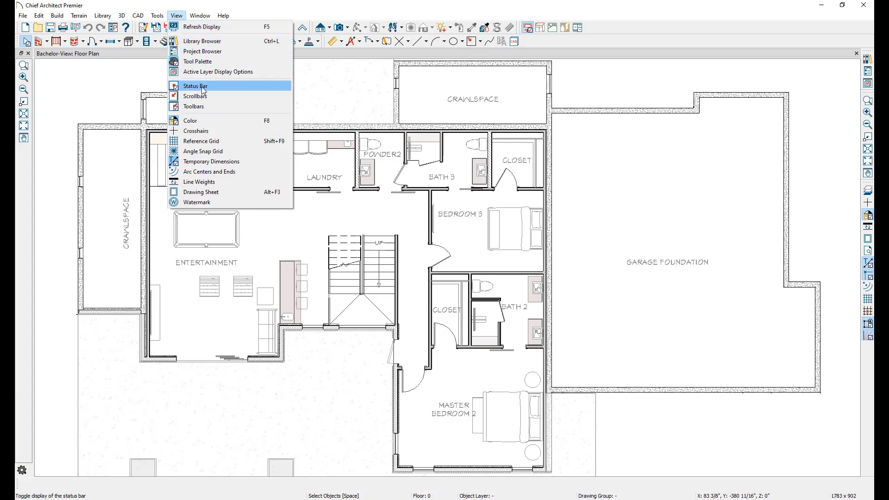
left_click(216, 95)
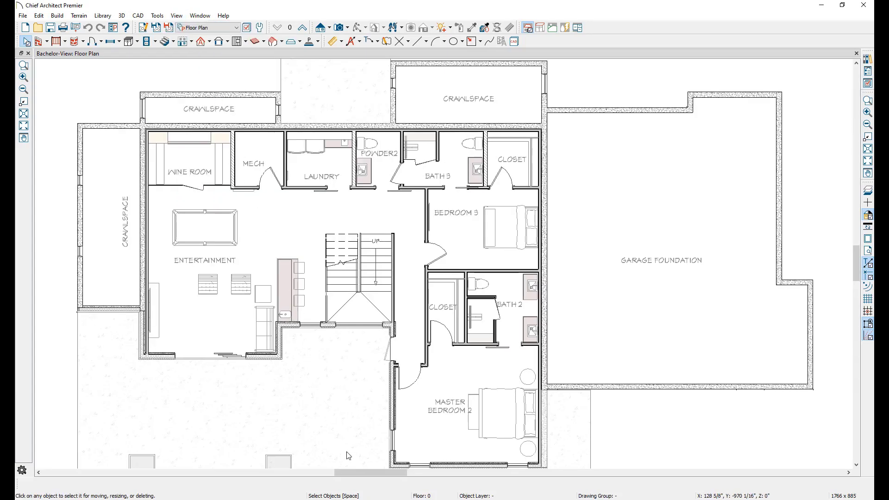
left_click_drag(362, 470, 381, 468)
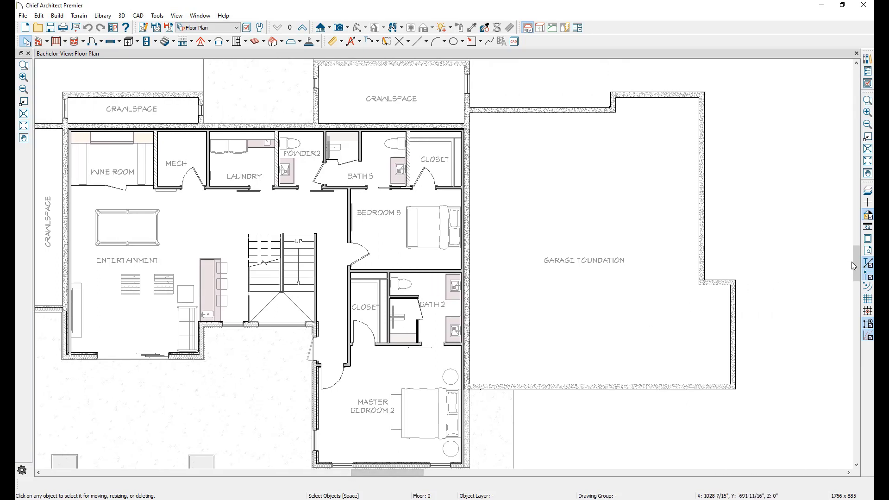
mouse_move(856, 262)
left_mouse_down()
mouse_move(856, 249)
mouse_move(857, 263)
left_mouse_up()
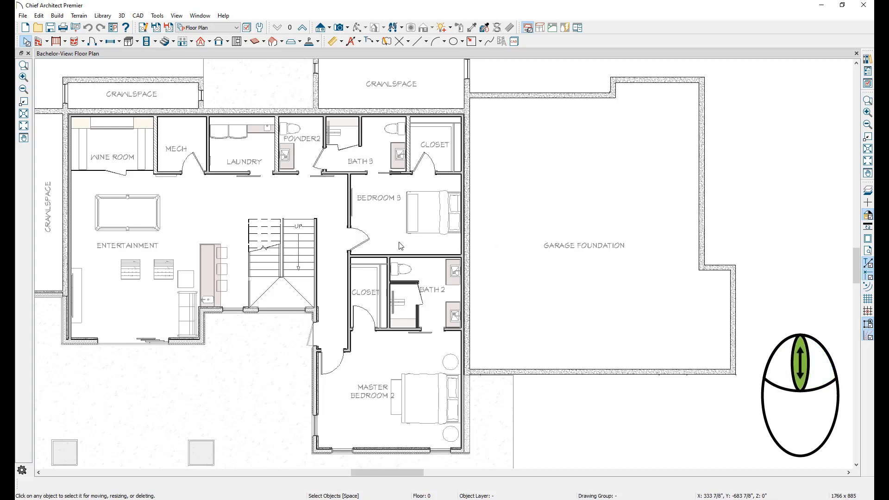
Step: Wheel-zoom in and back out, then pan the plan right to centre the basement
scroll(401, 245, "up", 2)
scroll(400, 245, "down", 1)
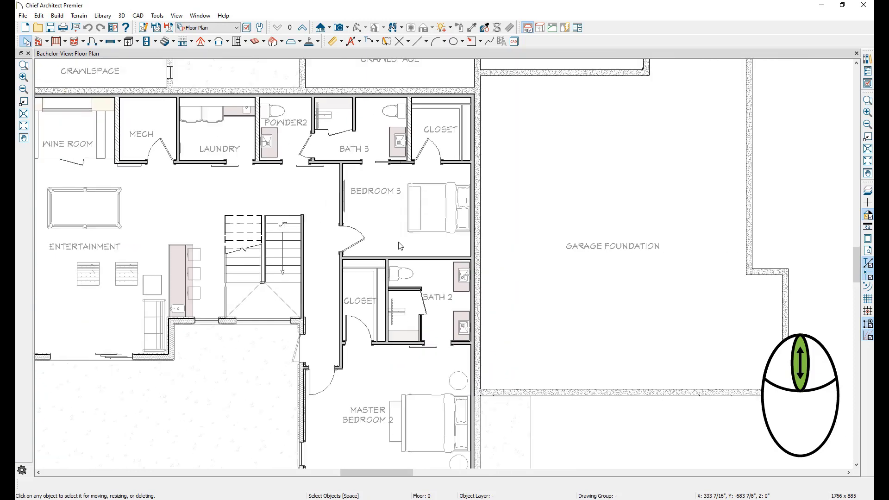
scroll(400, 245, "down", 2)
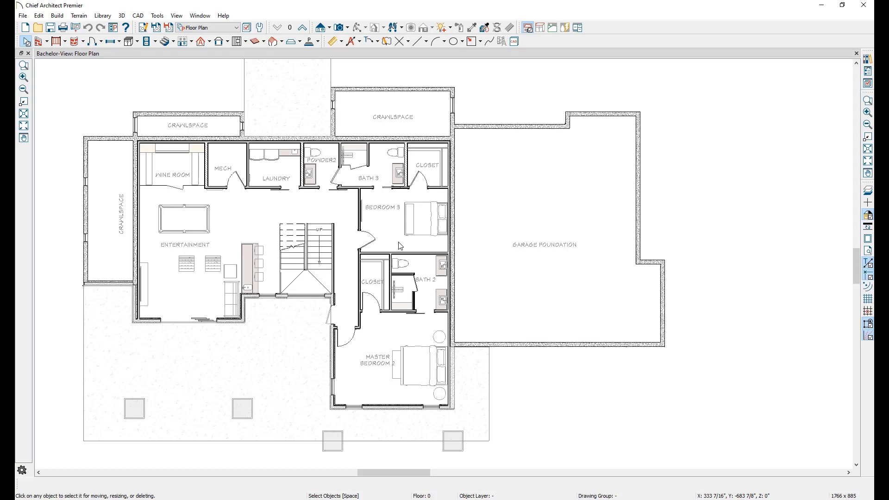
middle_click_drag(400, 246, 501, 262)
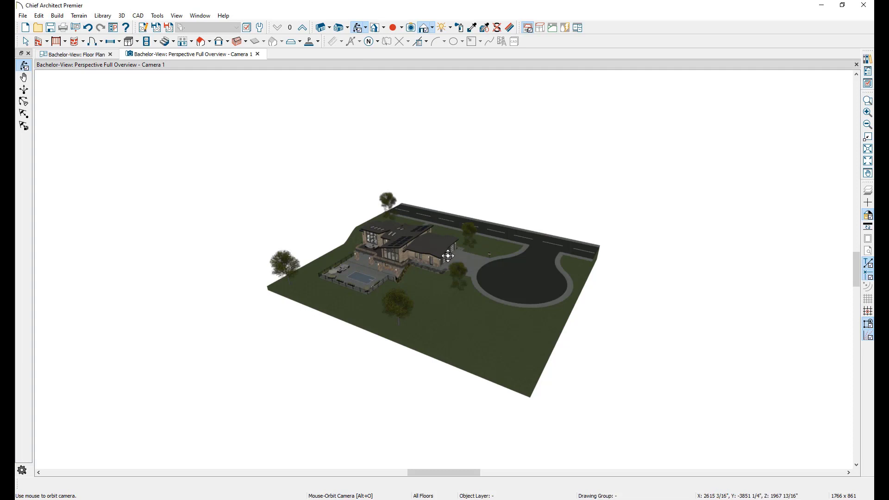
Step: Orbit the overview camera around the Bachelor-View house model
mouse_move(448, 255)
left_mouse_down()
mouse_move(629, 284)
mouse_move(542, 300)
mouse_move(492, 294)
mouse_move(456, 257)
left_mouse_up()
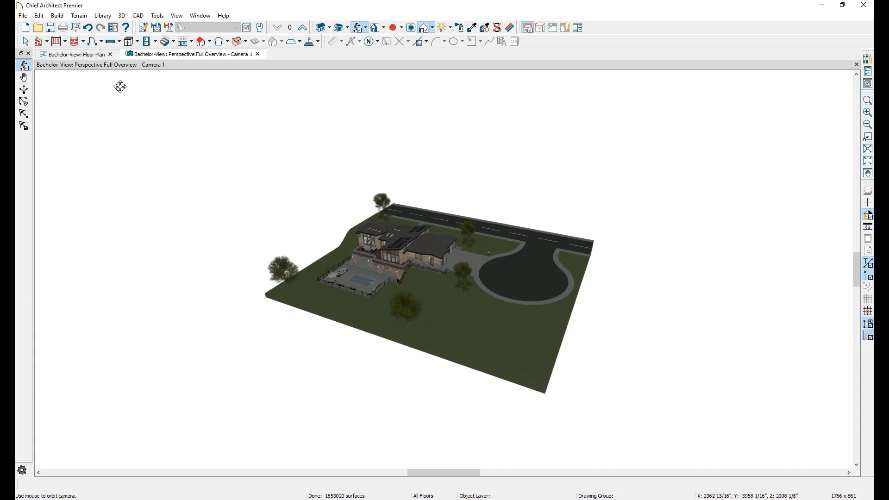
Step: Return to the Floor Plan and zoom in on the house near the camera's sight line
left_click(74, 55)
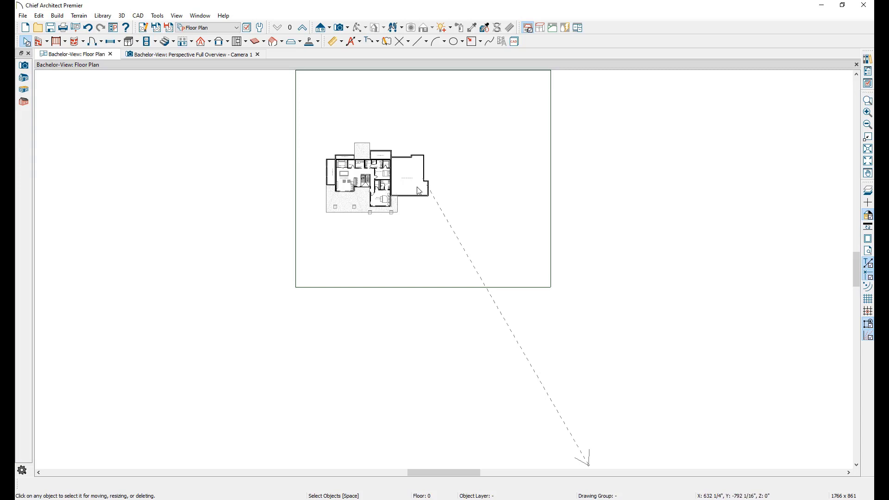
scroll(427, 189, "up", 1)
scroll(426, 187, "up", 5)
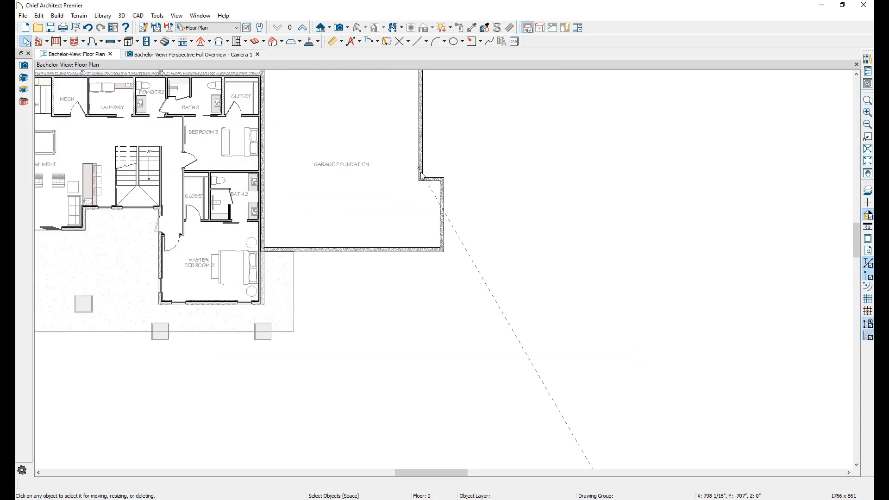
scroll(419, 172, "up", 4)
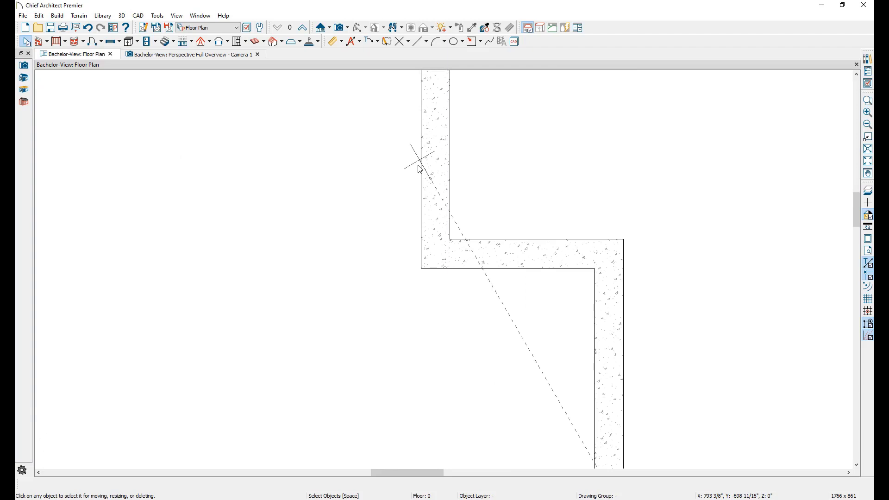
scroll(419, 169, "down", 6)
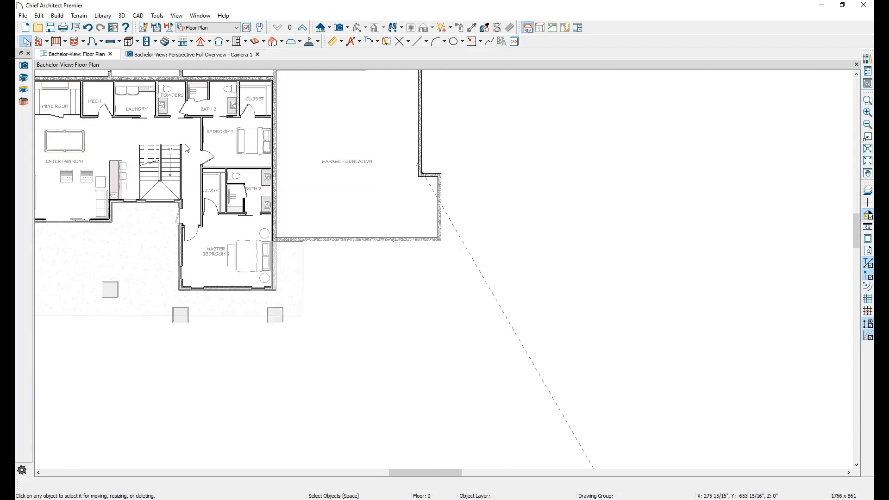
middle_click_drag(286, 158, 322, 179)
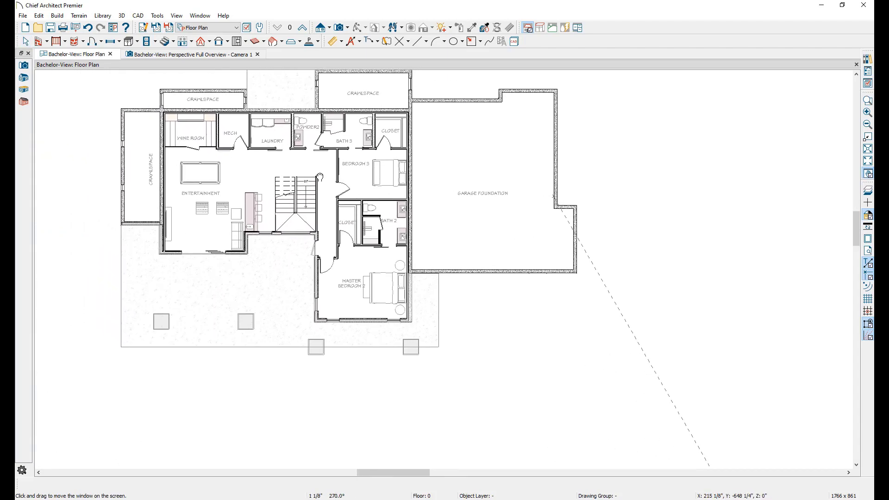
Step: Place a Full Camera in the Entertainment room's lower-left corner, aimed toward the upper right
left_click(122, 16)
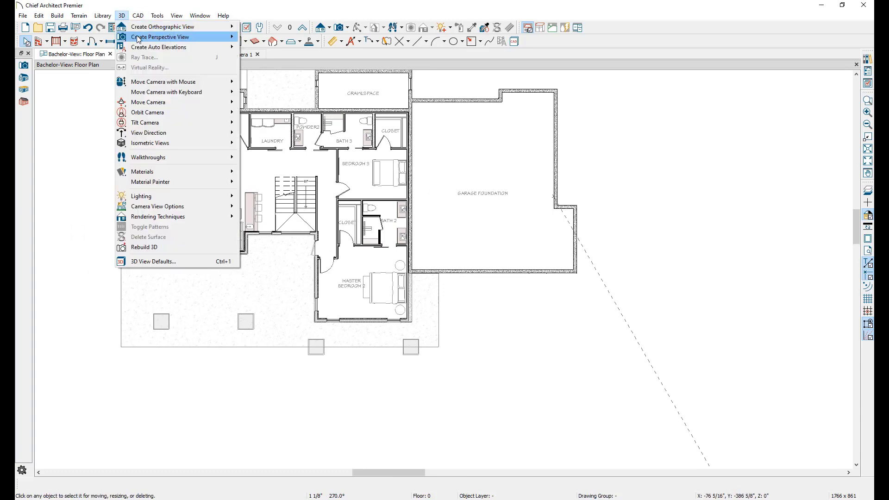
mouse_move(140, 38)
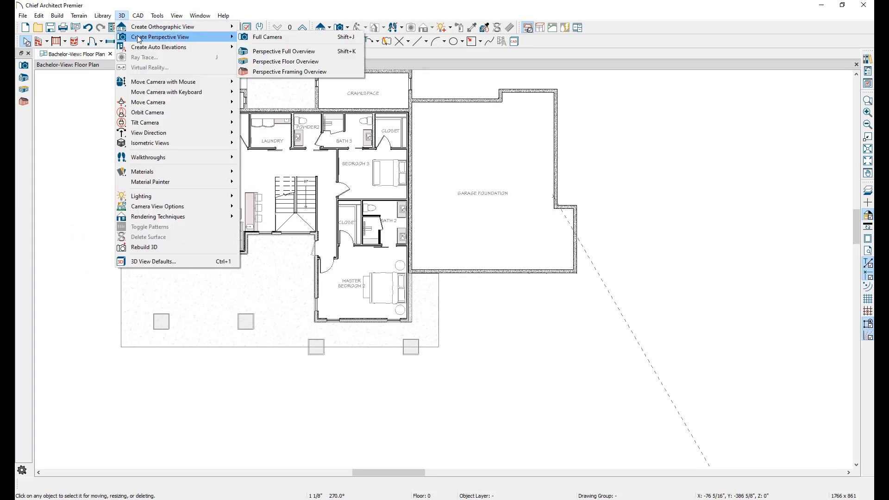
left_click(266, 37)
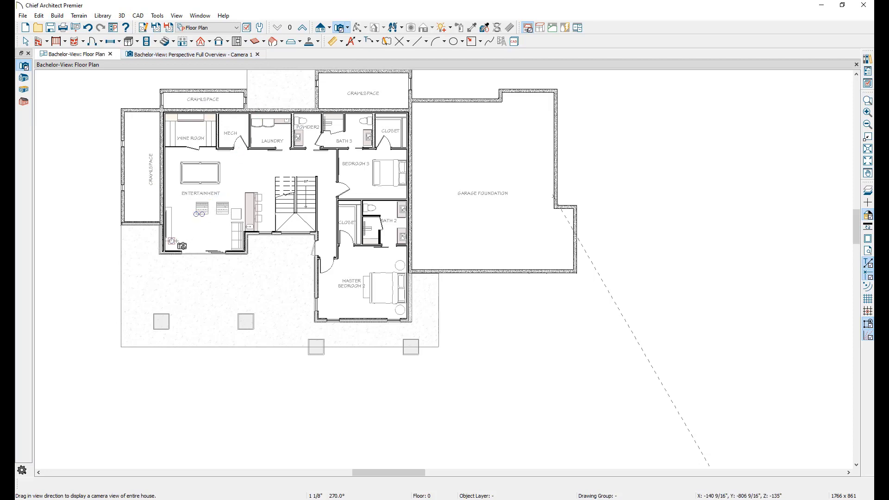
left_click_drag(172, 241, 209, 207)
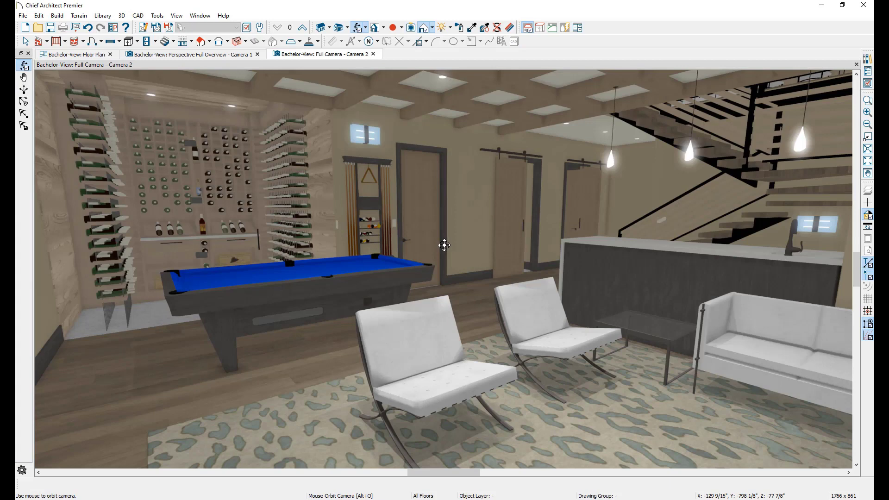
Step: Pan the camera sideways into the room and dolly it forward toward the doors
left_click(25, 78)
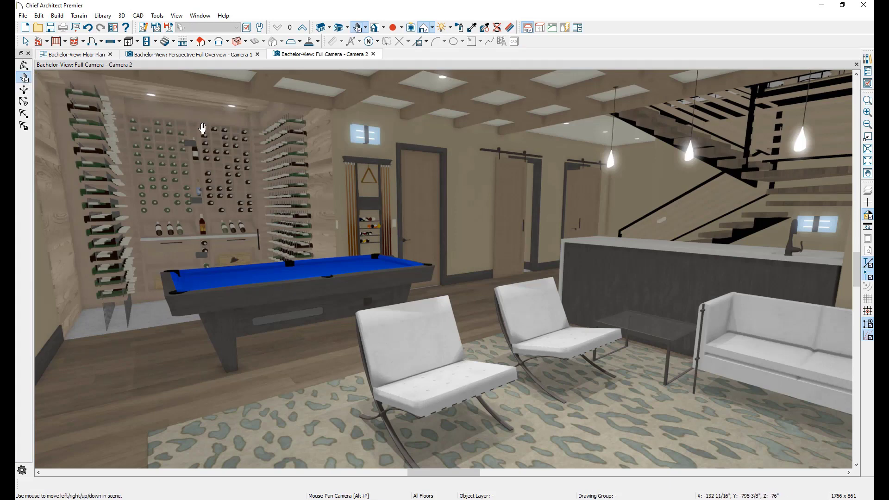
left_click_drag(273, 150, 135, 118)
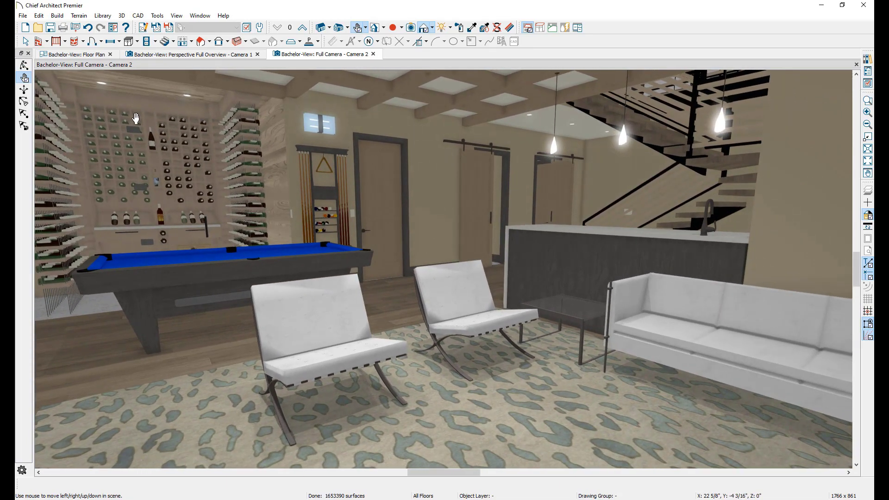
left_click(22, 92)
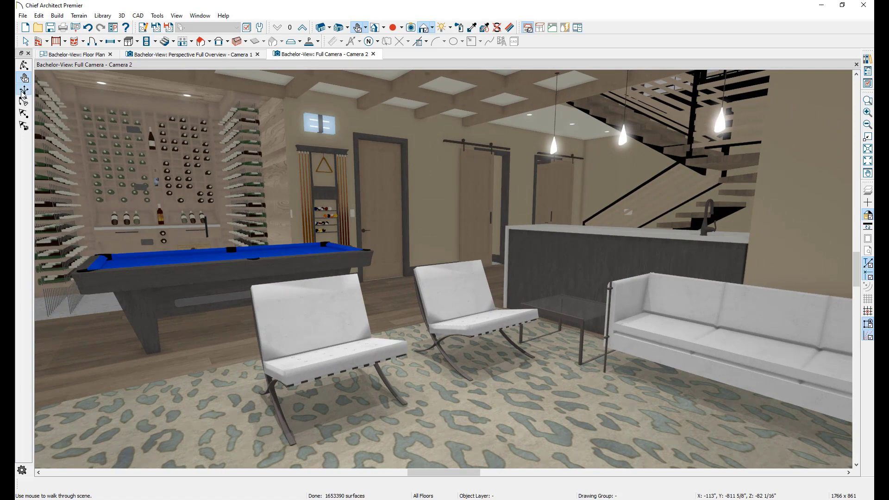
mouse_move(443, 248)
left_mouse_down()
mouse_move(439, 212)
mouse_move(438, 250)
left_mouse_up()
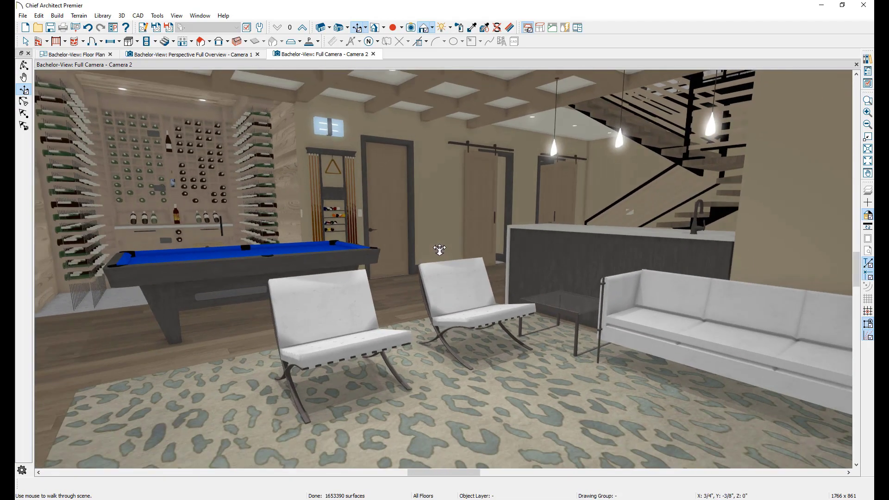
Step: Tilt and turn the camera up toward the beamed ceiling and wine wall
left_click(24, 102)
left_click_drag(143, 208, 80, 164)
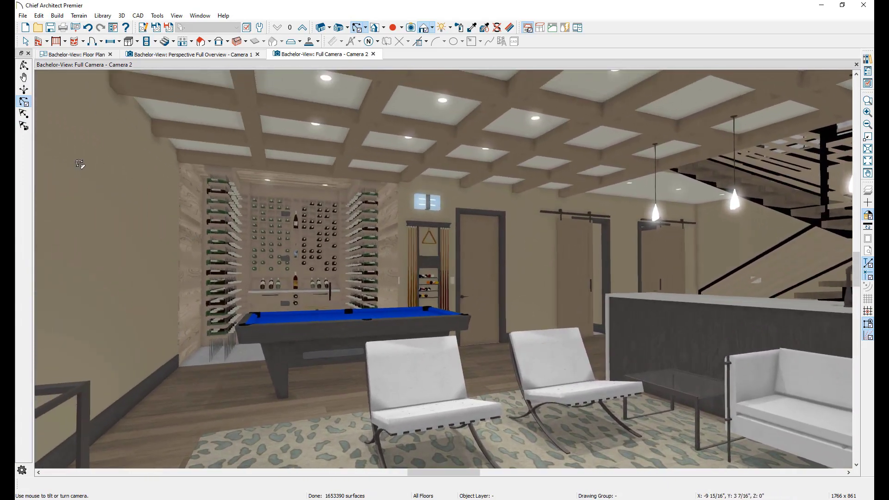
Step: Center the camera on the pool table area
left_click(28, 116)
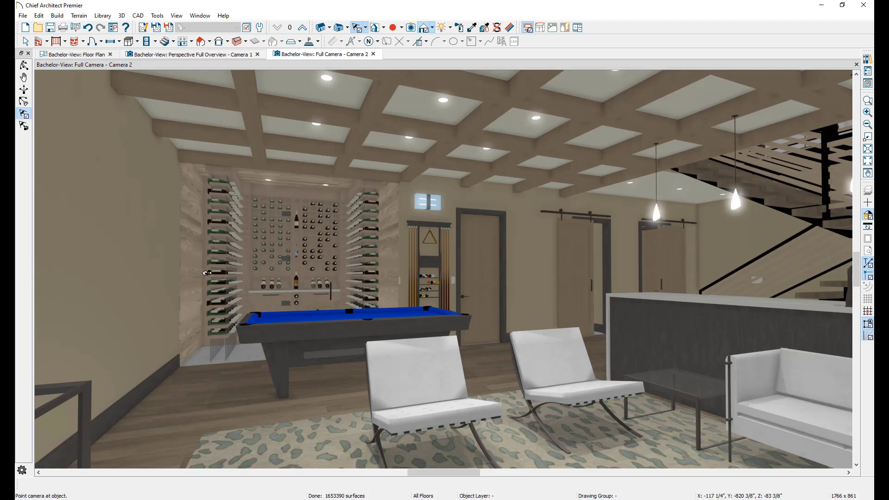
left_click(352, 328)
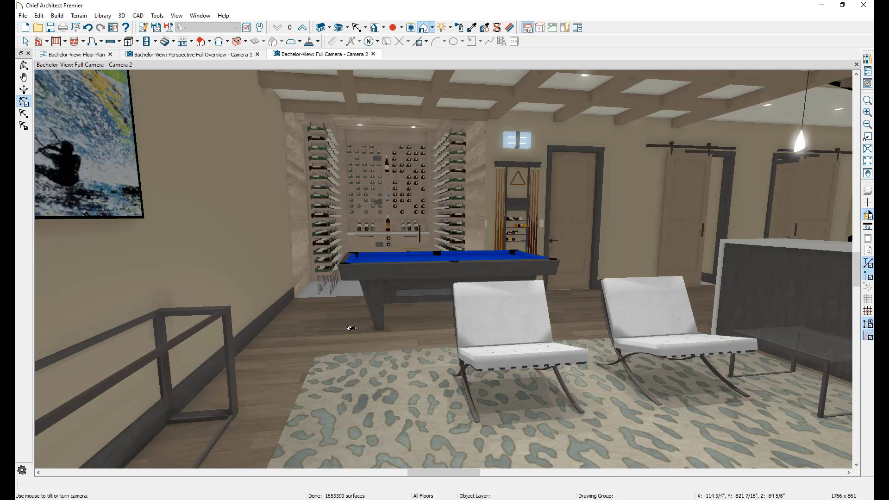
Step: Focus the Camera 2 view on the white lounge chair in front of the pool table
left_click(24, 126)
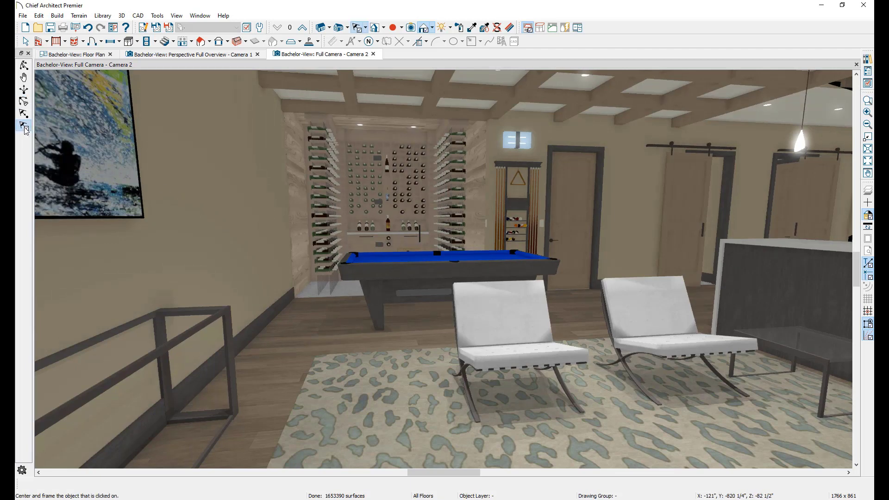
left_click(517, 353)
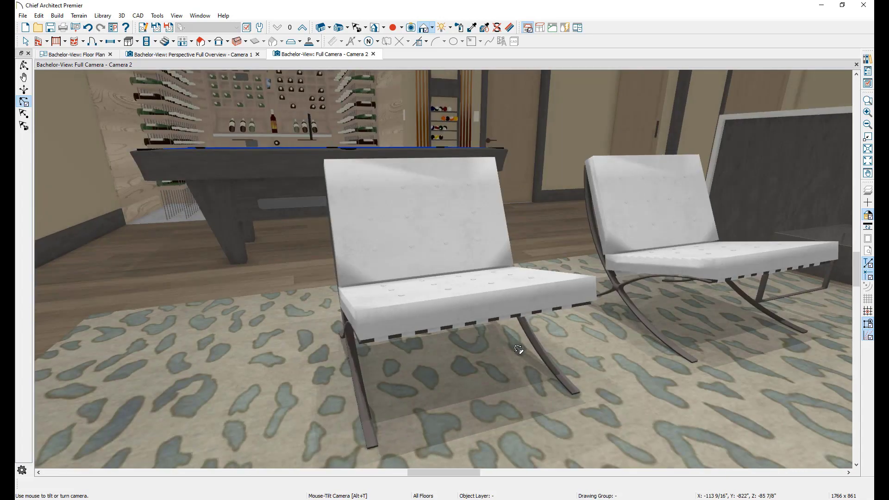
Step: Dolly and turn the camera, then back it away so both white chairs and the pool table are framed
scroll(518, 350, "up", 2)
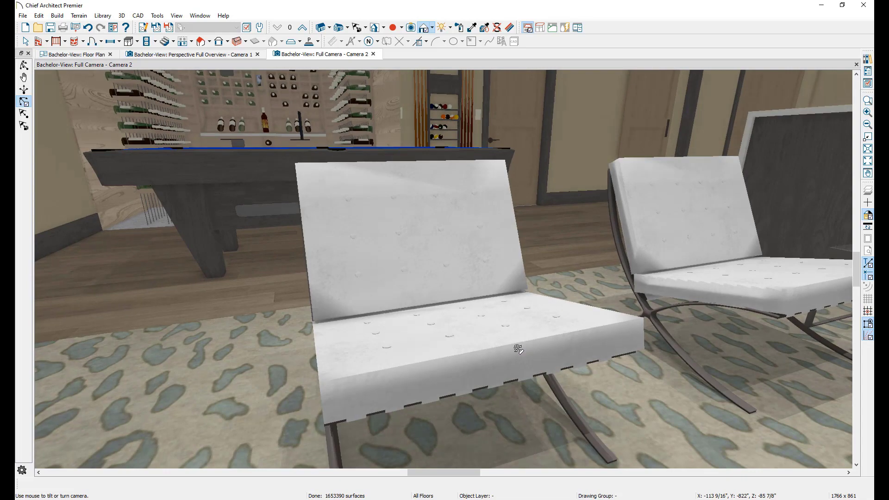
scroll(518, 350, "down", 2)
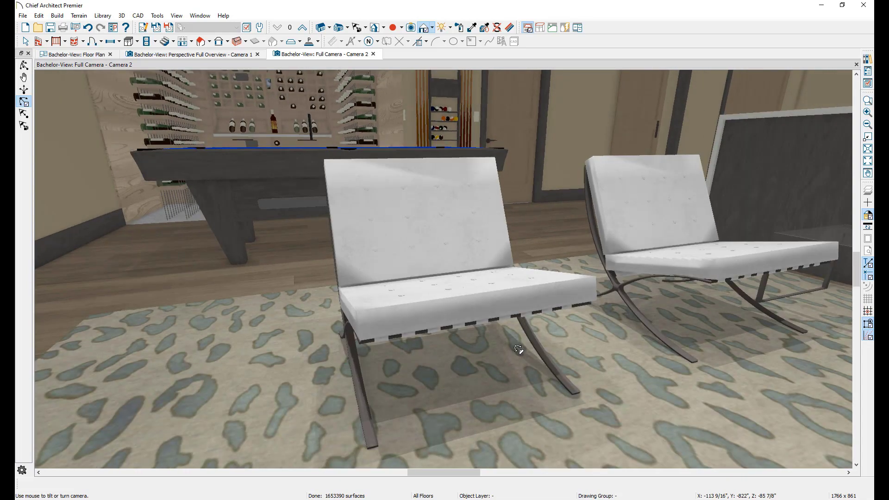
key("Left")
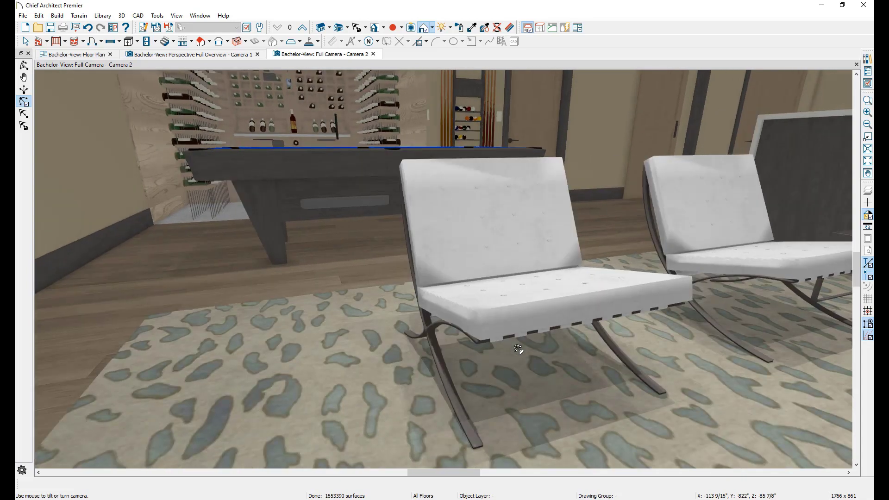
key("Right")
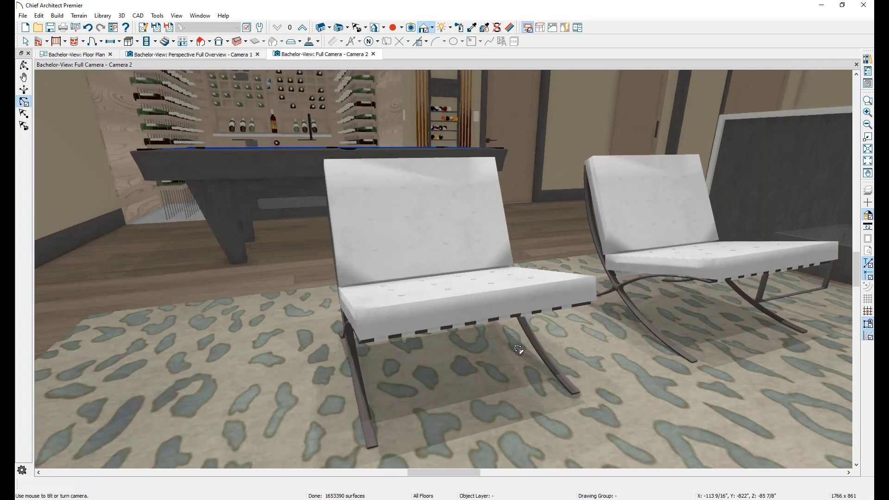
scroll(518, 349, "down", 2)
scroll(518, 349, "up", 2)
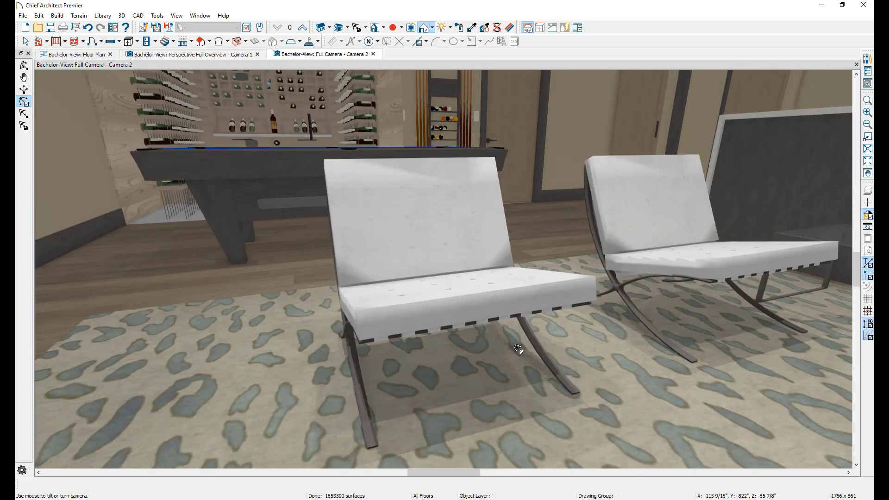
scroll(518, 349, "up", 1)
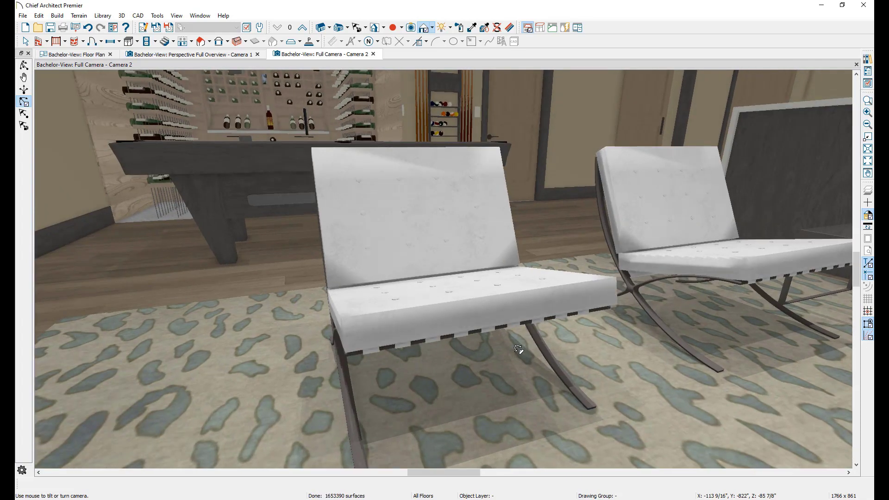
key("Down")
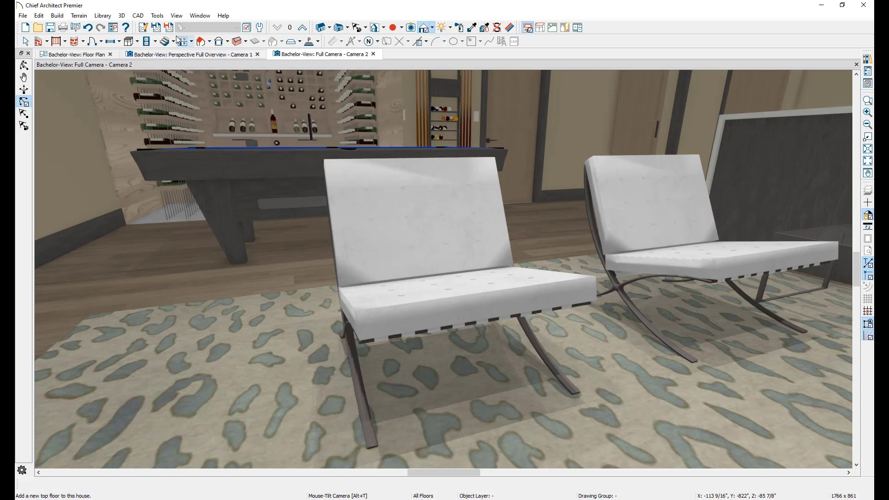
left_click(163, 18)
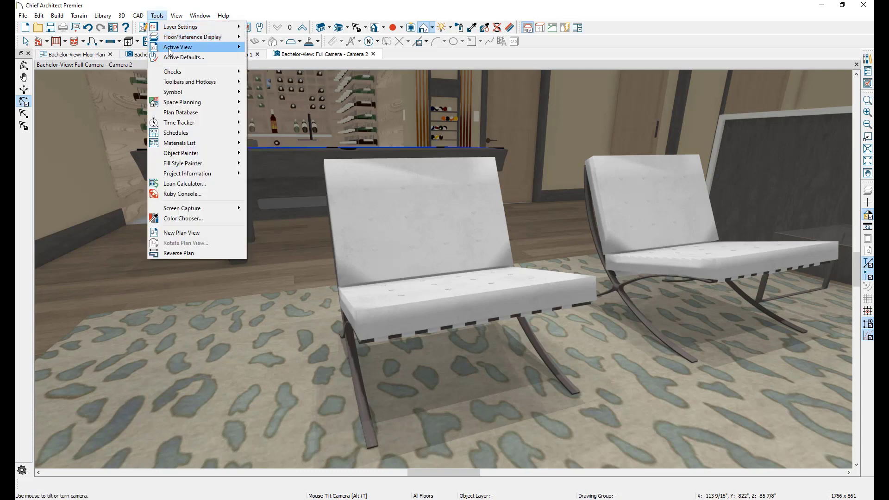
mouse_move(202, 49)
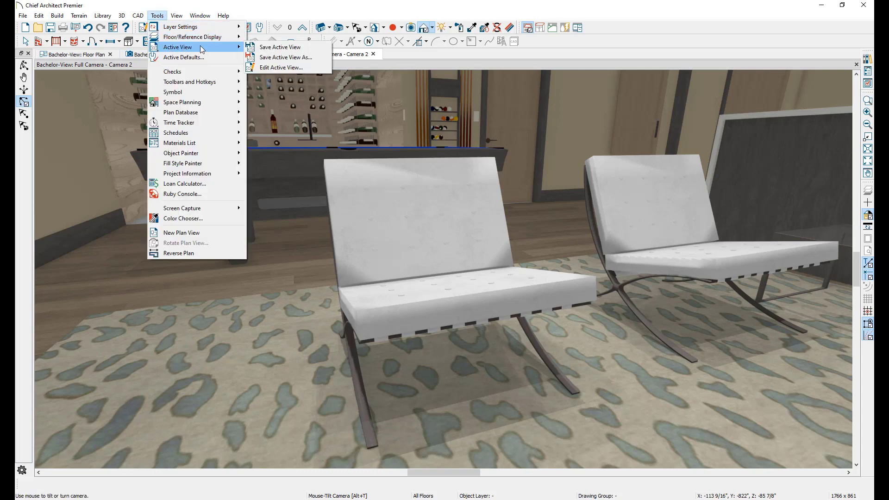
left_click(273, 65)
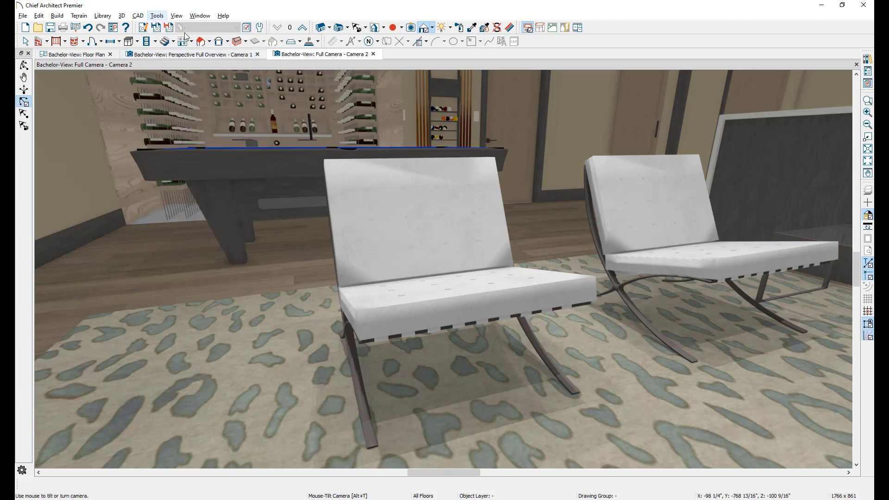
left_click(146, 31)
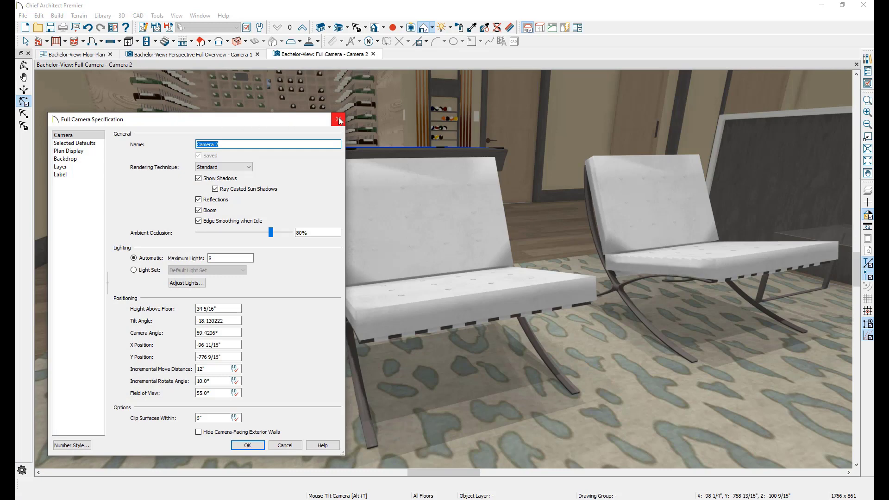
left_click(338, 119)
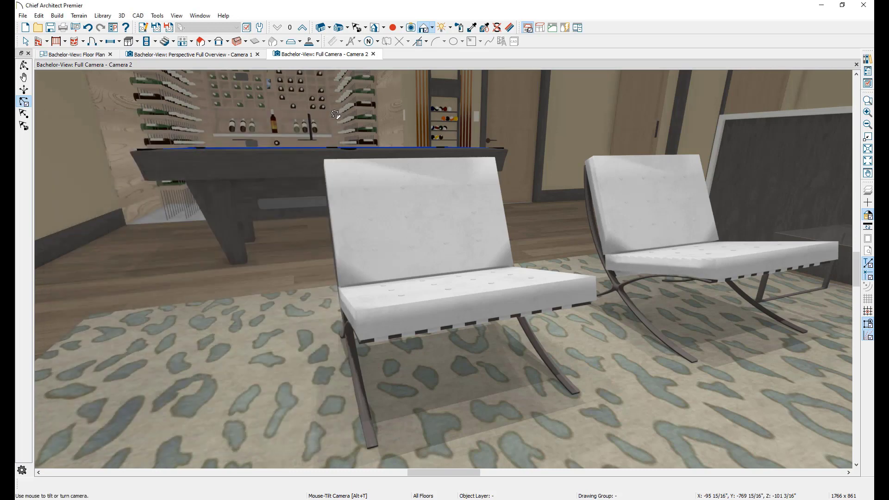
Step: On the floor plan, drag the Camera 2 symbol toward the Entertainment room's left wall
left_click(77, 55)
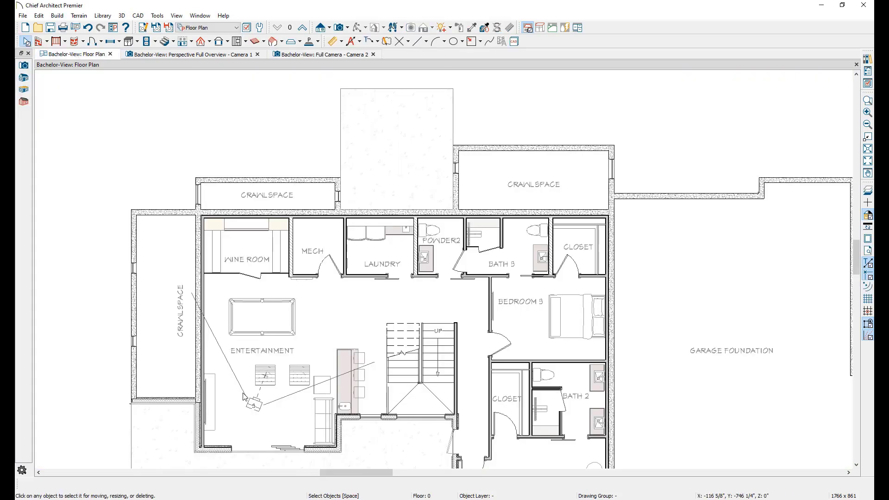
left_click(254, 407)
left_click_drag(253, 407, 275, 363)
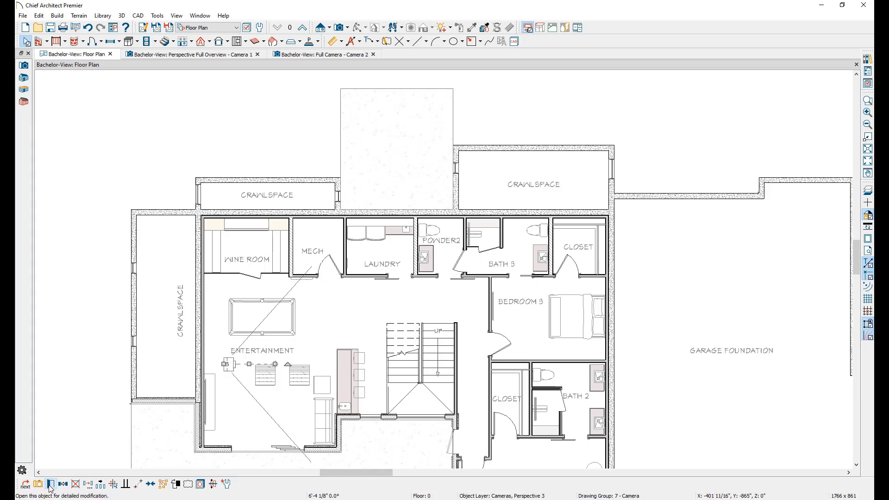